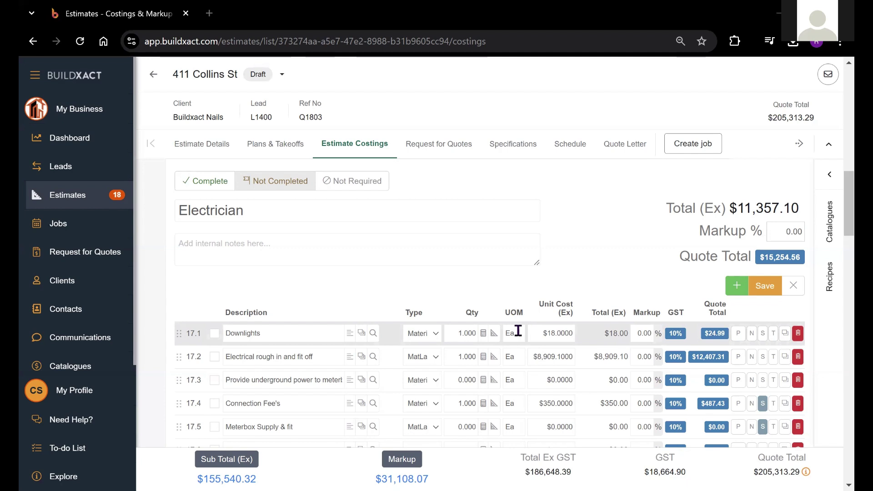
Start the takeoff for the Electrician's Downlights item and mark four downlight points in Bed 1 on the floor plan
{"action": "left_click", "coordinate": [494, 335]}
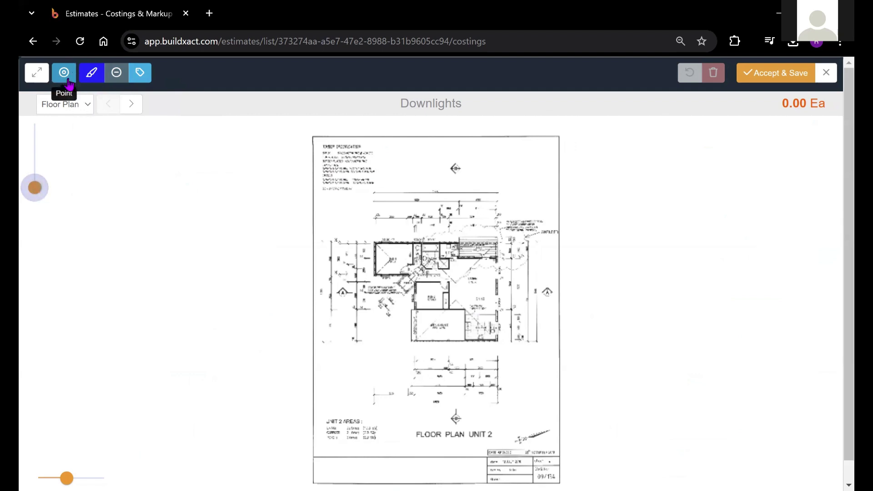
{"action": "left_click", "coordinate": [36, 184]}
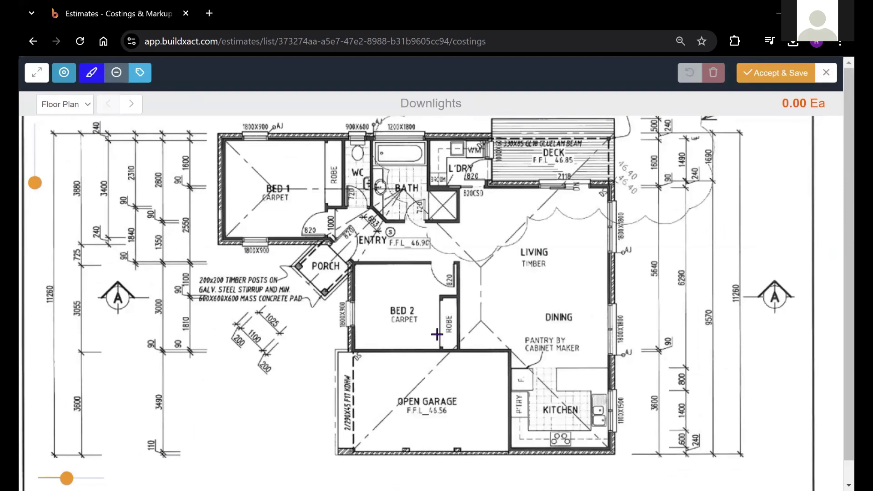
{"action": "left_click", "coordinate": [39, 191]}
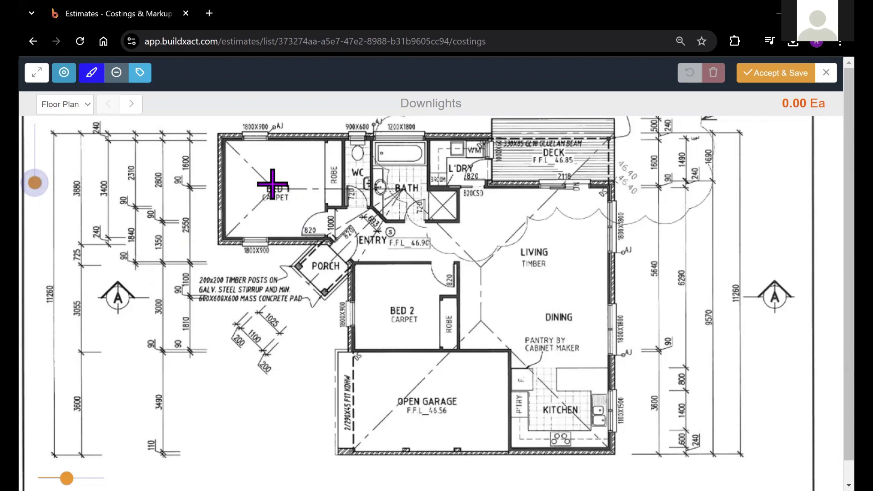
{"action": "left_click", "coordinate": [245, 171]}
{"action": "left_click", "coordinate": [300, 172]}
{"action": "left_click", "coordinate": [246, 209]}
{"action": "left_click", "coordinate": [302, 209]}
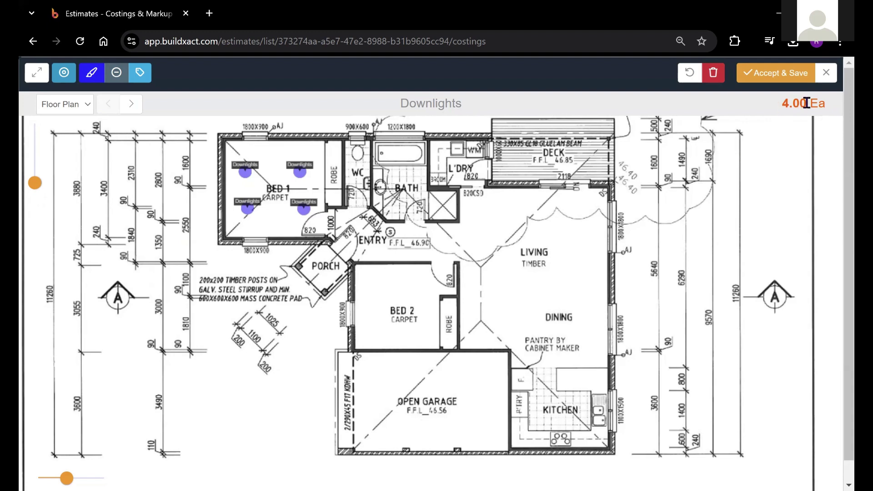
Mark six downlight points in two columns across the Living and Dining areas
{"action": "left_click", "coordinate": [500, 227]}
{"action": "left_click", "coordinate": [571, 231]}
{"action": "left_click", "coordinate": [494, 282]}
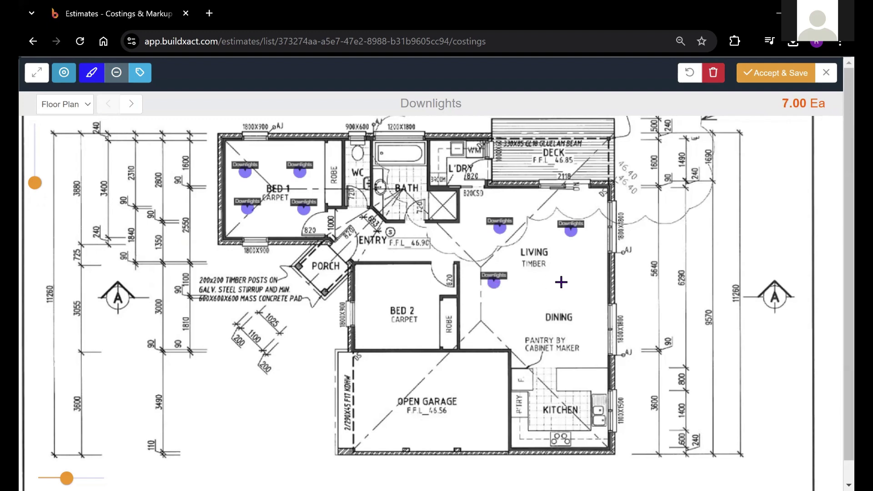
{"action": "left_click", "coordinate": [565, 283]}
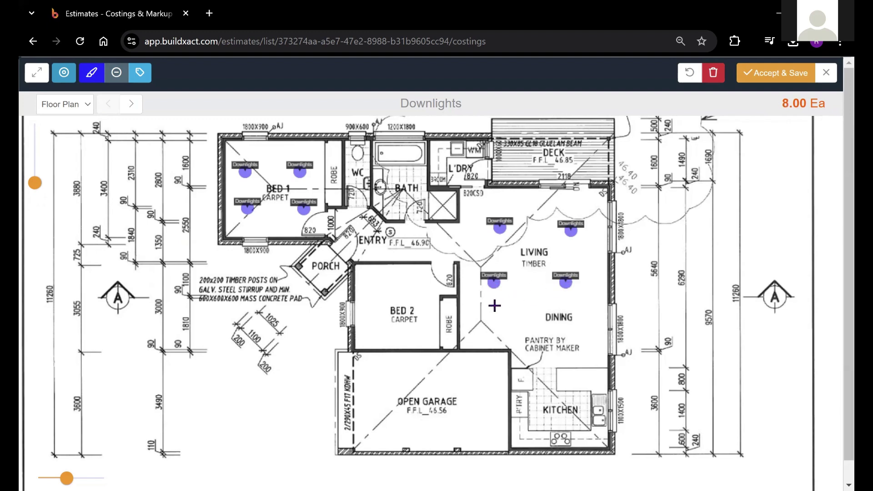
{"action": "left_click", "coordinate": [491, 316]}
{"action": "left_click", "coordinate": [565, 318]}
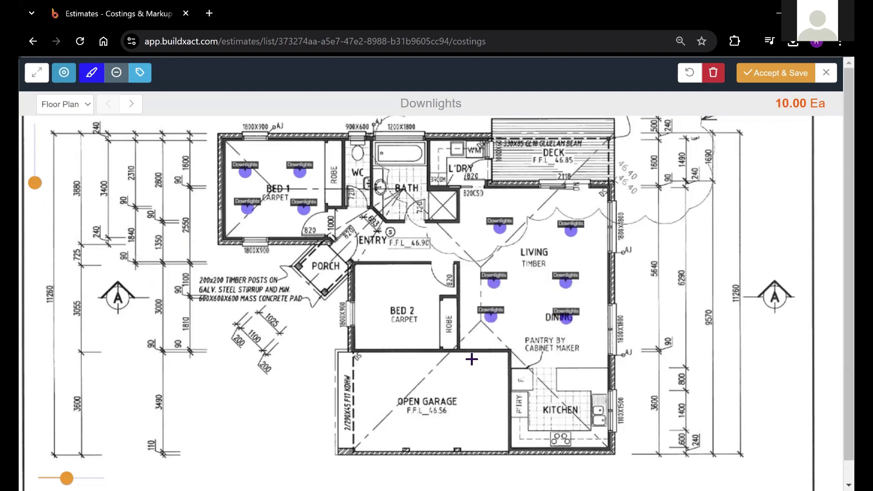
Mark four downlight points in Bed 2, two along each side of the room
{"action": "left_click", "coordinate": [378, 290]}
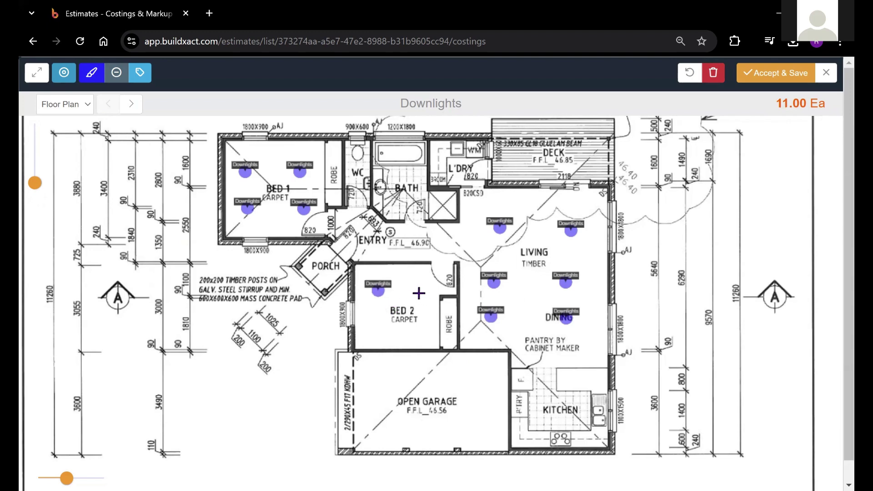
{"action": "left_click", "coordinate": [414, 289]}
{"action": "left_click", "coordinate": [376, 323]}
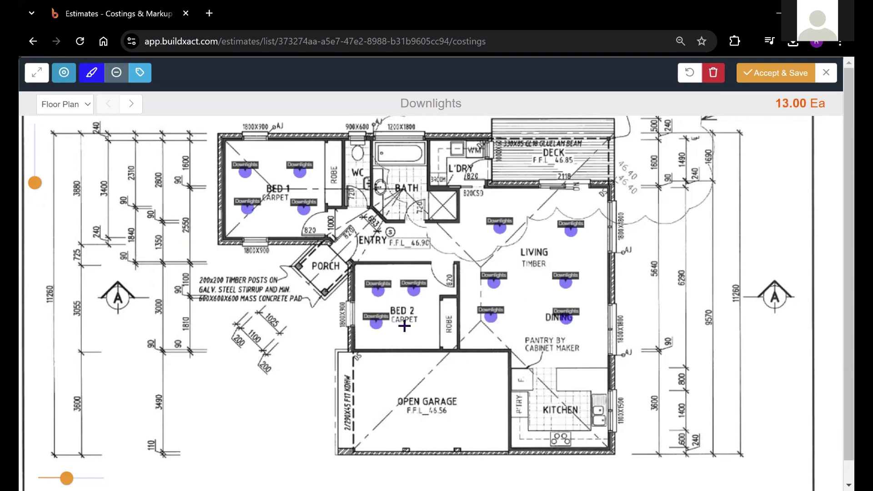
{"action": "left_click", "coordinate": [418, 322]}
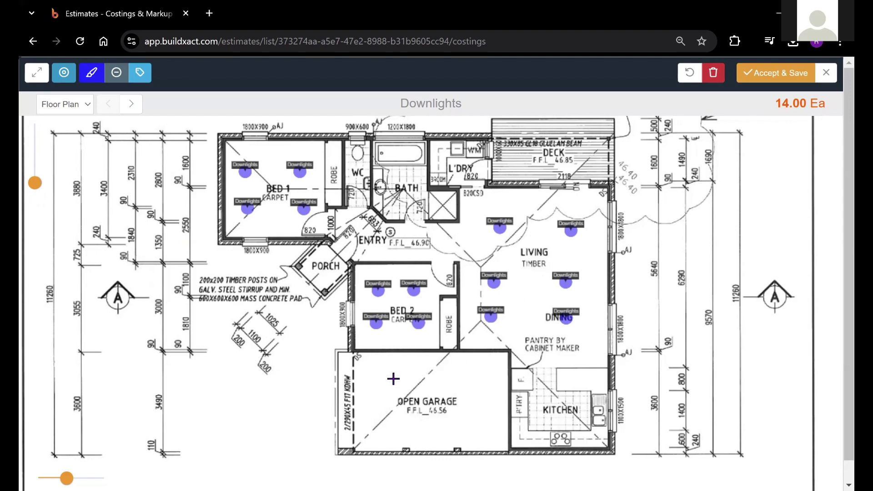
Mark four downlight points in the Open Garage, and accept and save the Downlights takeoff
{"action": "left_click", "coordinate": [473, 379]}
{"action": "left_click", "coordinate": [394, 379]}
{"action": "left_click", "coordinate": [391, 420]}
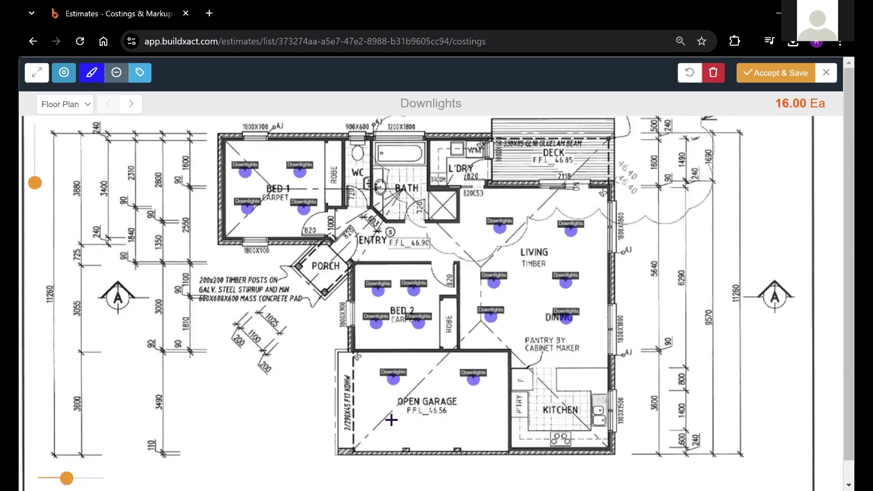
{"action": "left_click", "coordinate": [472, 422]}
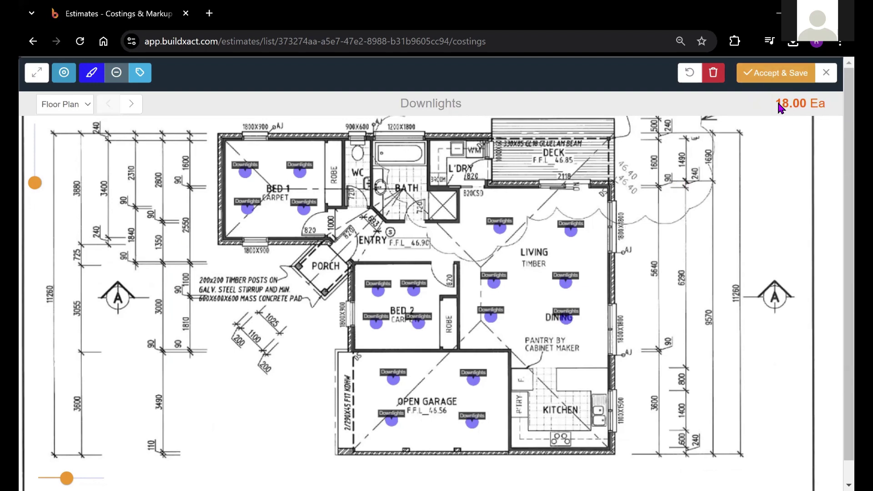
{"action": "left_click", "coordinate": [769, 73]}
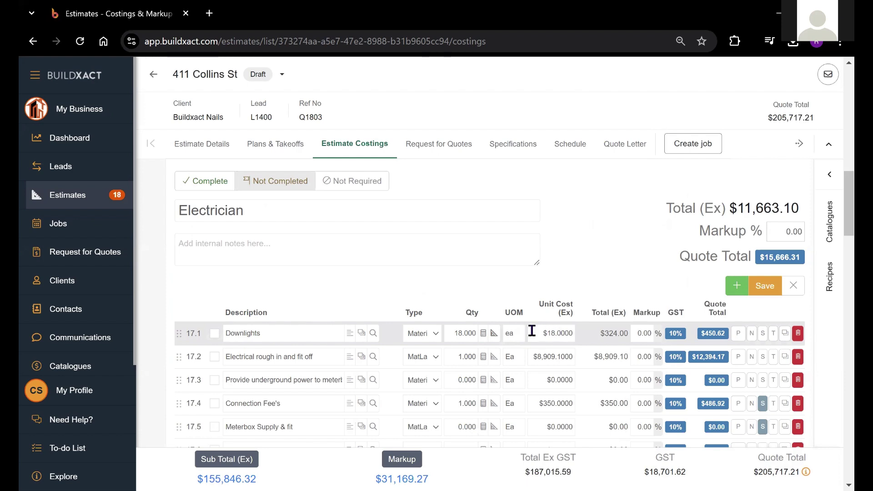
Generate a printable PDF of the Downlights takeoff drawing with labels from the estimate's plans and open it
{"action": "left_click", "coordinate": [279, 149]}
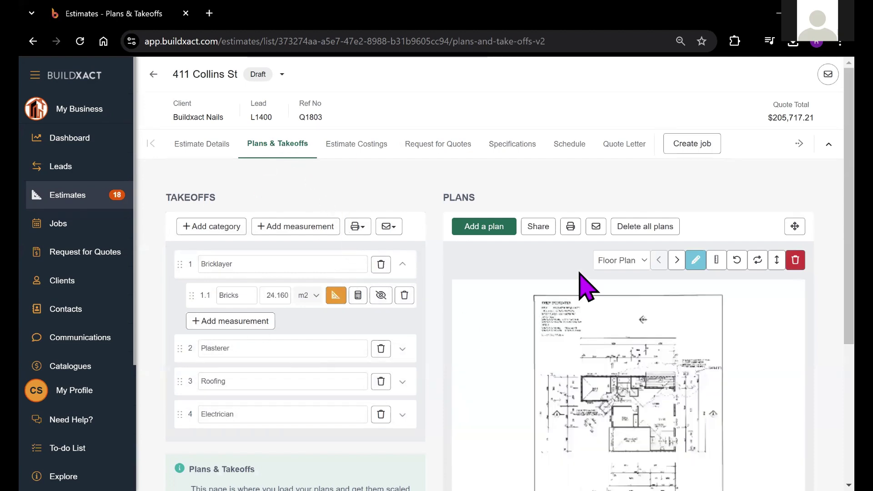
{"action": "left_click", "coordinate": [571, 226]}
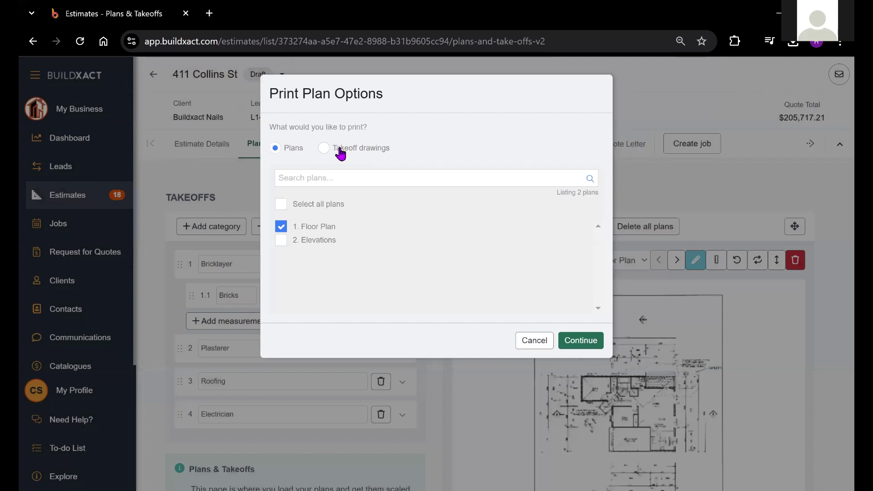
{"action": "left_click", "coordinate": [336, 150]}
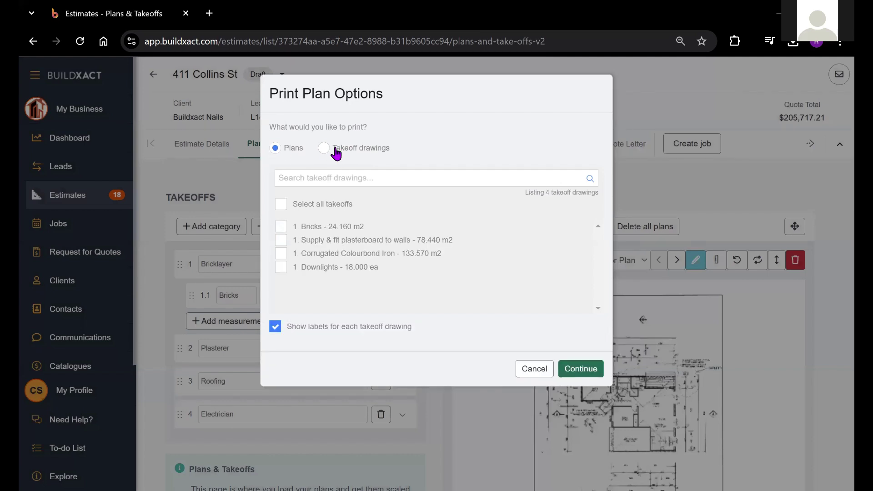
{"action": "left_click", "coordinate": [280, 269]}
{"action": "left_click", "coordinate": [580, 369]}
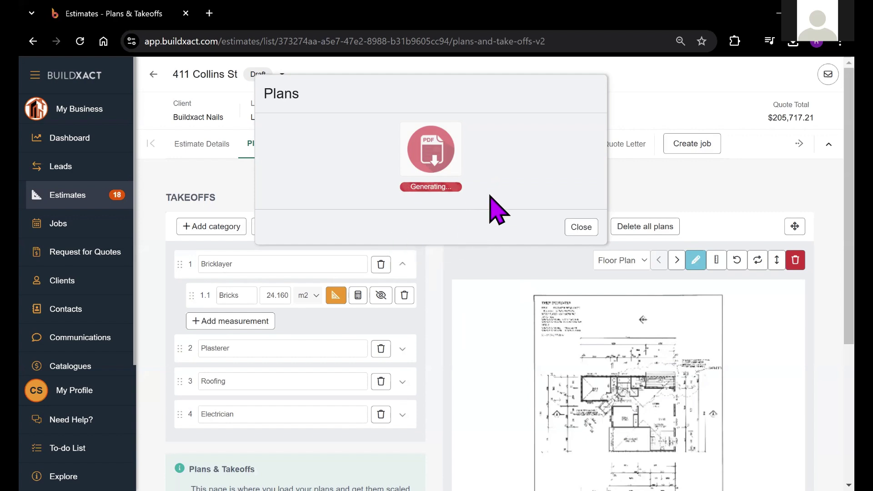
{"action": "left_click", "coordinate": [430, 188]}
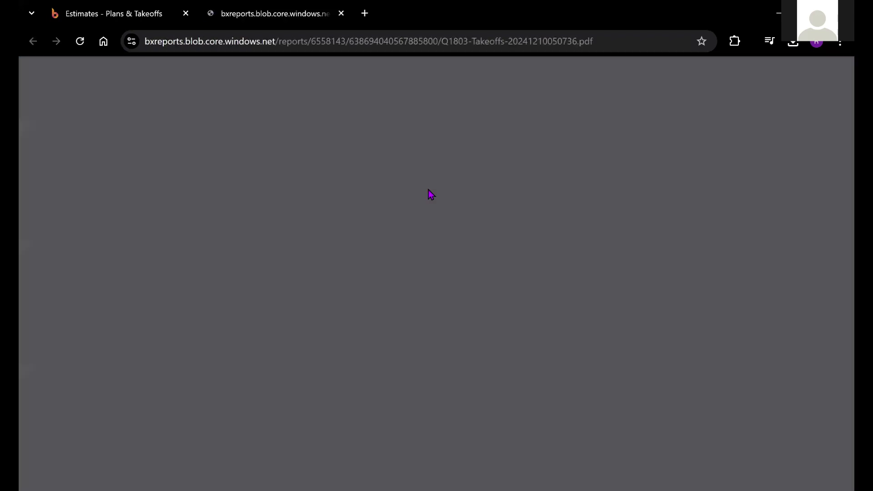
Examine the labelled downlight points across the rooms in the takeoff PDF, enlarged to 200%
{"action": "scroll", "coordinate": [837, 191], "scroll_direction": "down", "scroll_amount": 6}
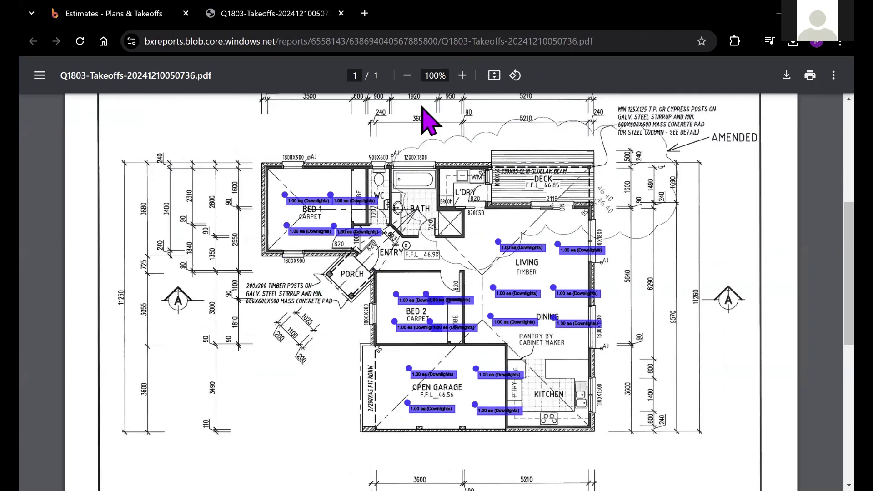
{"action": "left_click", "coordinate": [462, 76]}
{"action": "left_click", "coordinate": [462, 75]}
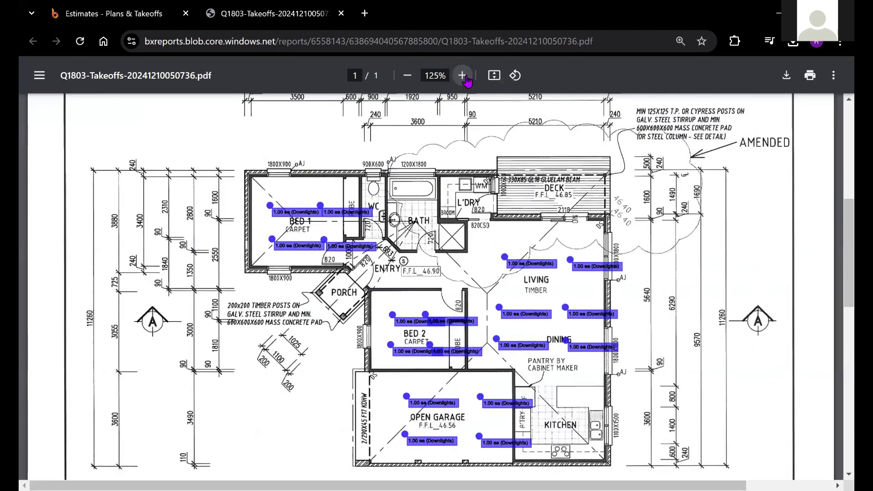
{"action": "key", "text": "ctrl+equal"}
{"action": "key", "text": "ctrl+equal"}
{"action": "key", "text": "ctrl+equal"}
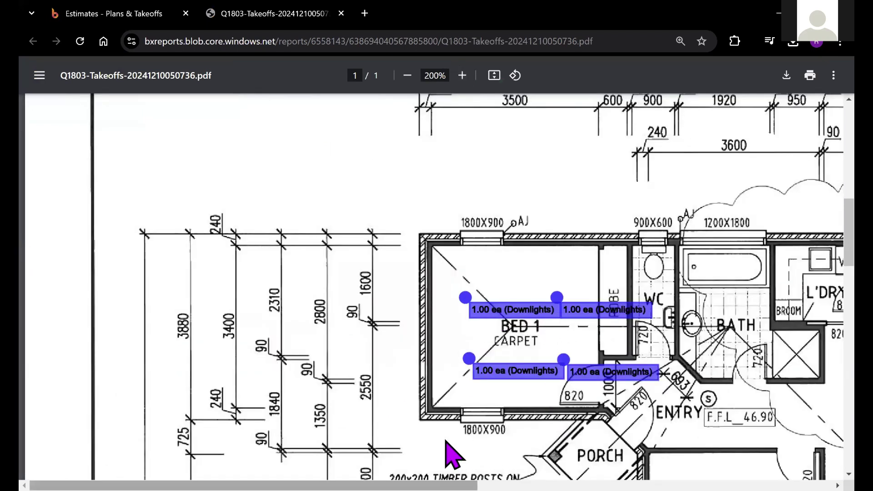
{"action": "scroll", "coordinate": [637, 458], "scroll_direction": "right", "scroll_amount": 7}
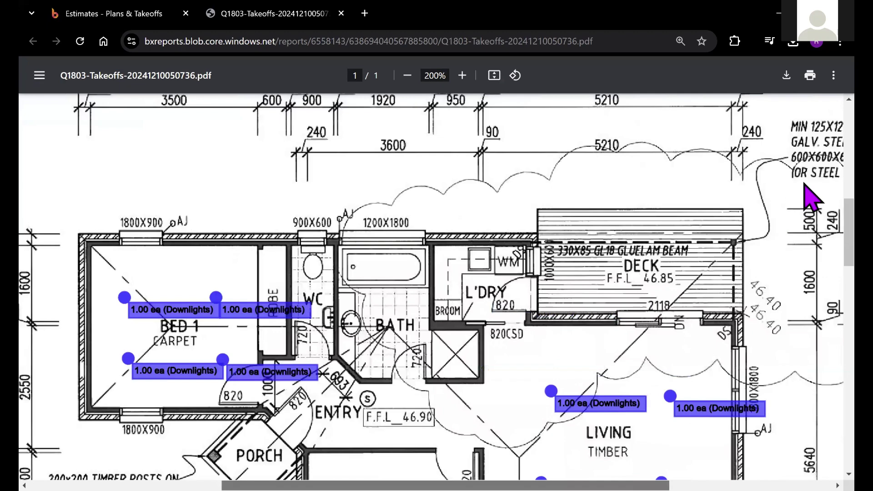
{"action": "scroll", "coordinate": [807, 245], "scroll_direction": "down", "scroll_amount": 4}
{"action": "scroll", "coordinate": [807, 245], "scroll_direction": "right", "scroll_amount": 3}
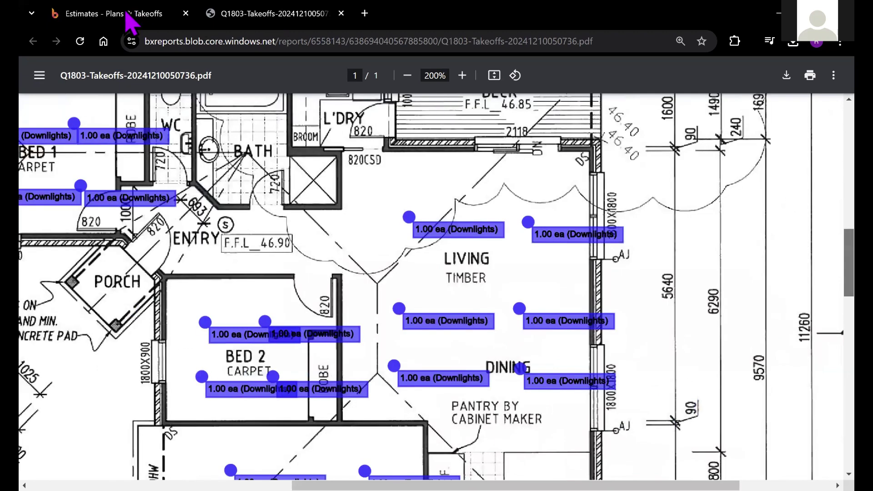
Return to the estimate, close the plans export dialog, and open the Fixing Carpentry category in the costings
{"action": "key", "text": "ctrl+shift+Tab"}
{"action": "left_click", "coordinate": [581, 235]}
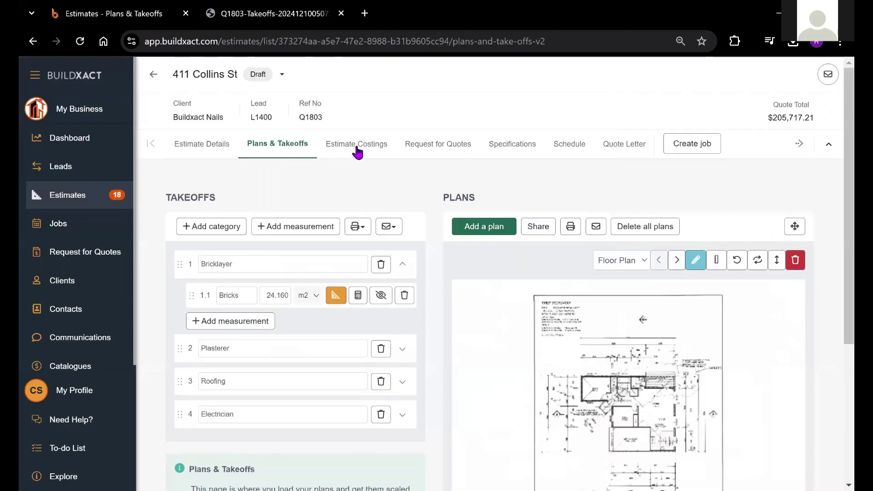
{"action": "left_click", "coordinate": [357, 152]}
{"action": "scroll", "coordinate": [367, 267], "scroll_direction": "down", "scroll_amount": 8}
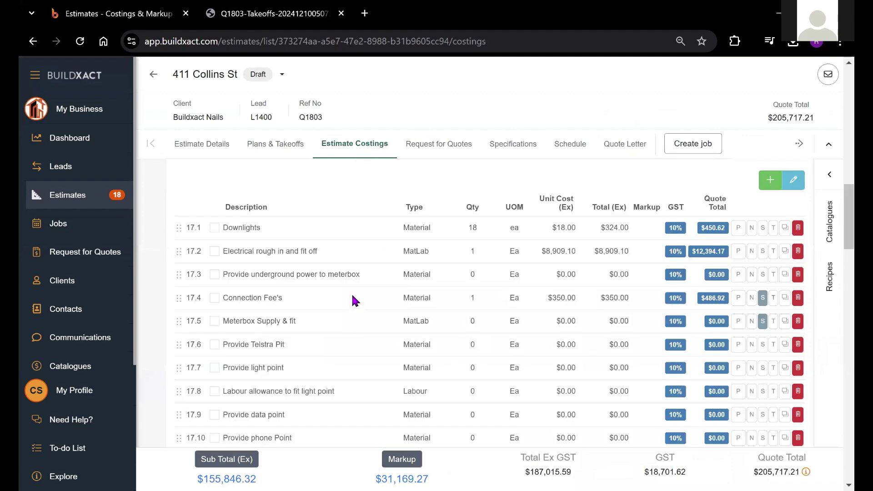
{"action": "scroll", "coordinate": [351, 294], "scroll_direction": "down", "scroll_amount": 6}
{"action": "scroll", "coordinate": [352, 292], "scroll_direction": "down", "scroll_amount": 7}
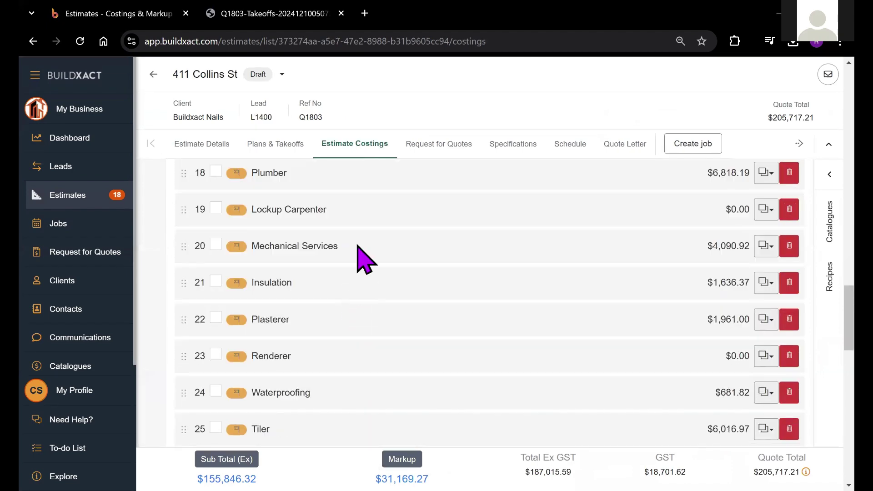
{"action": "scroll", "coordinate": [361, 253], "scroll_direction": "down", "scroll_amount": 4}
{"action": "left_click", "coordinate": [310, 338]}
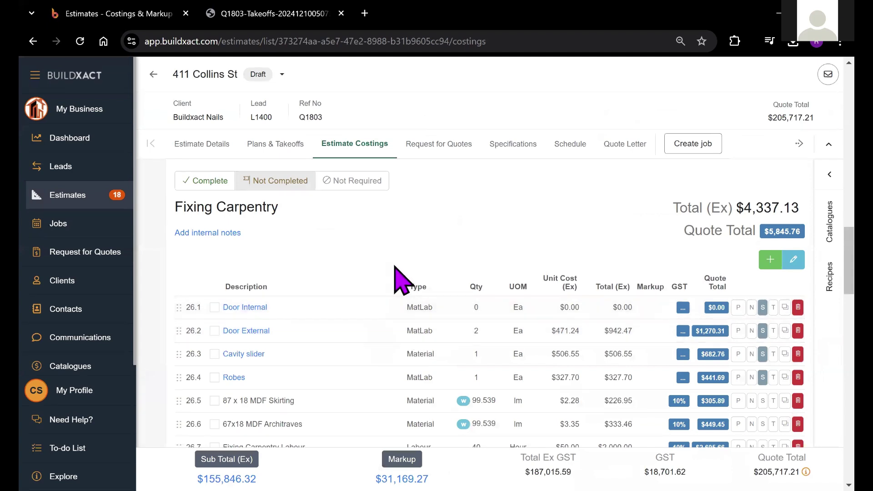
Review the recipe items that make up Door Internal, and leave the recipe without saving
{"action": "left_click", "coordinate": [239, 311]}
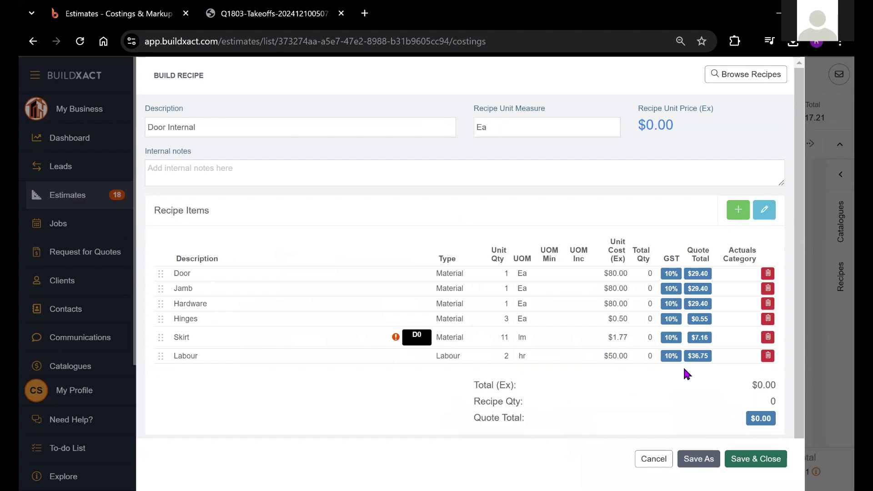
{"action": "scroll", "coordinate": [684, 371], "scroll_direction": "down", "scroll_amount": 1}
{"action": "scroll", "coordinate": [684, 348], "scroll_direction": "up", "scroll_amount": 1}
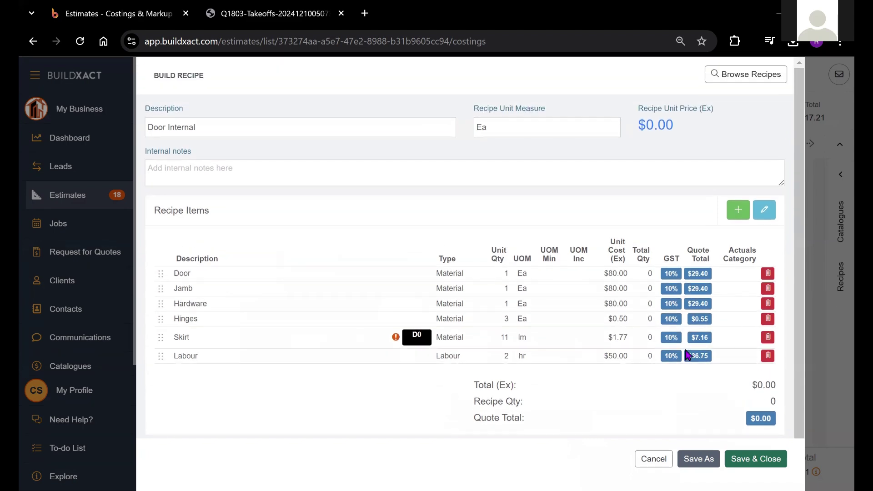
{"action": "left_click", "coordinate": [656, 461]}
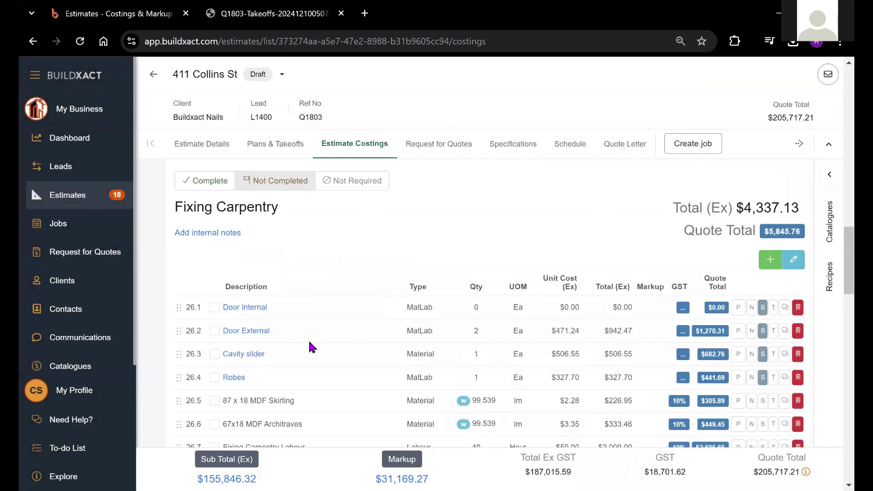
{"action": "scroll", "coordinate": [291, 318], "scroll_direction": "up", "scroll_amount": 3}
{"action": "scroll", "coordinate": [281, 289], "scroll_direction": "down", "scroll_amount": 3}
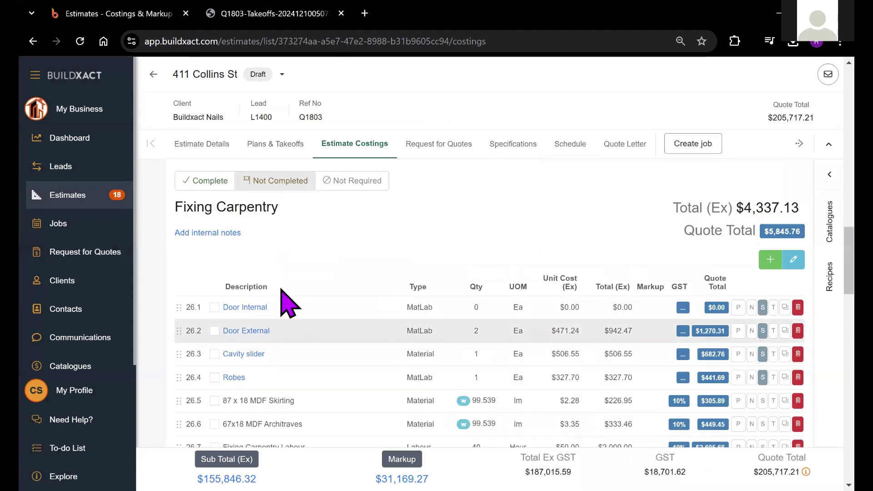
{"action": "left_click", "coordinate": [251, 310]}
{"action": "scroll", "coordinate": [706, 390], "scroll_direction": "down", "scroll_amount": 1}
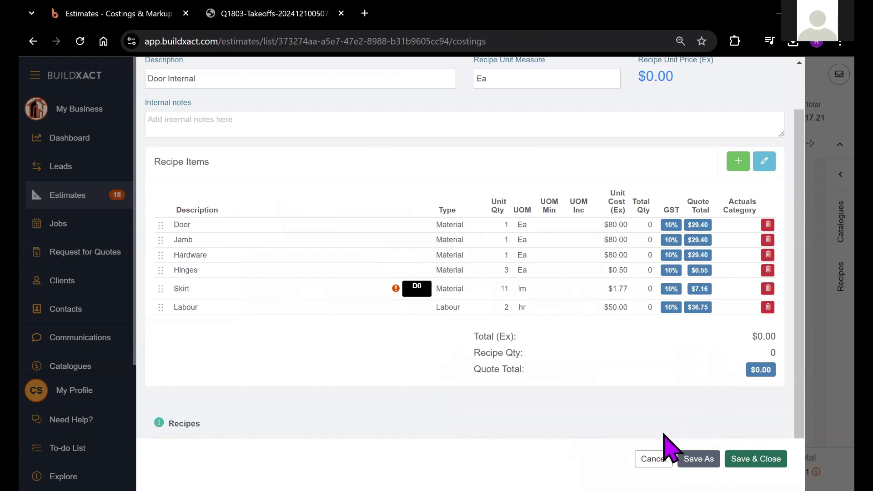
{"action": "left_click", "coordinate": [653, 459]}
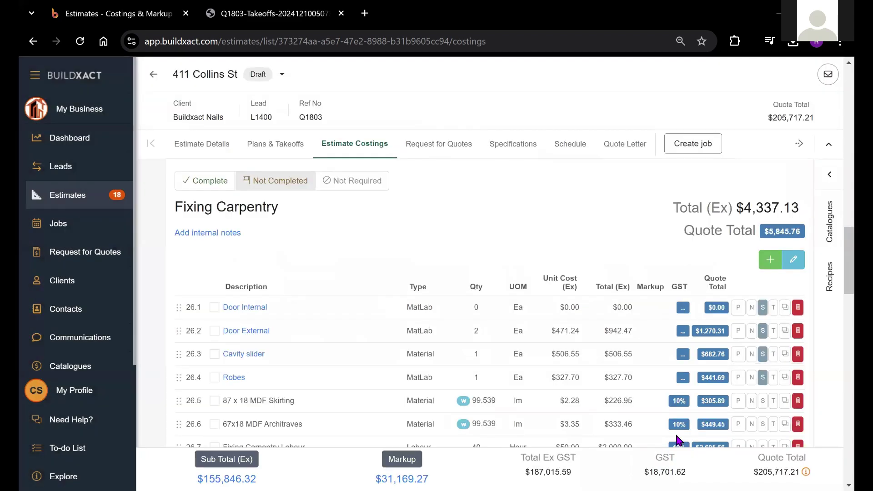
Mark three Door Internal takeoff points at the Bath, WC and Bed 1 doorways, and accept and save the measurement
{"action": "left_click", "coordinate": [793, 259]}
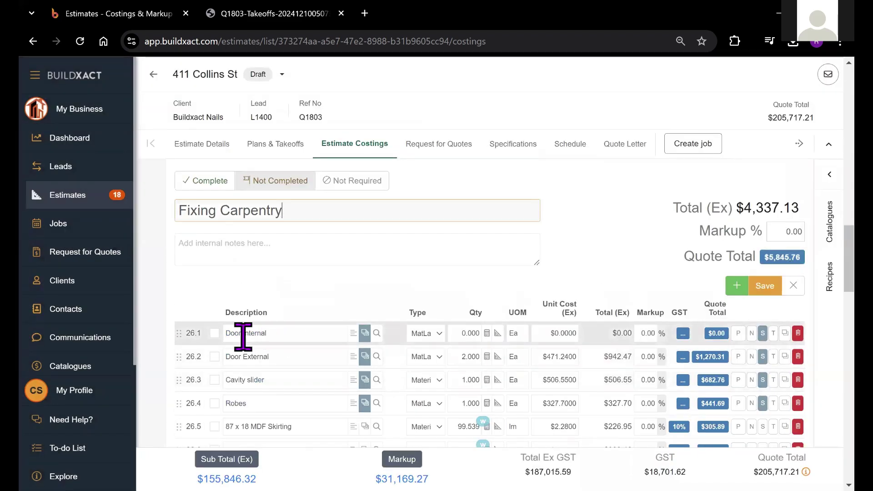
{"action": "left_click", "coordinate": [498, 336]}
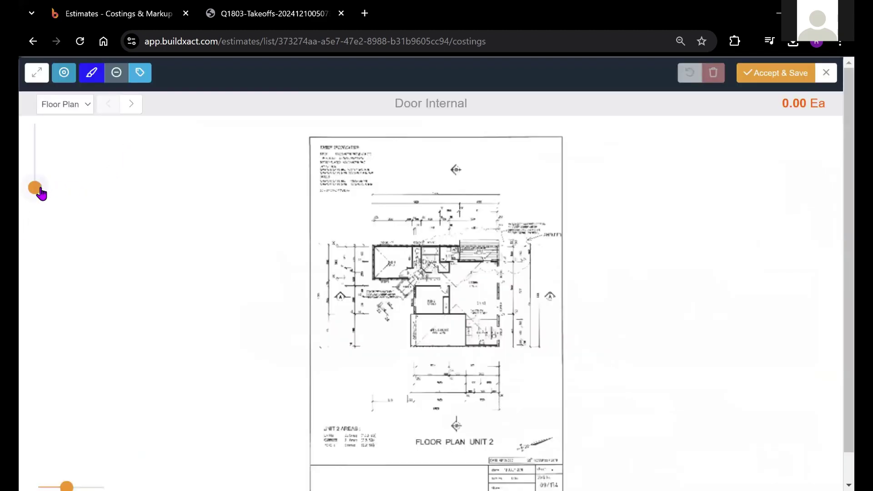
{"action": "left_click_drag", "start_coordinate": [40, 191], "coordinate": [40, 181]}
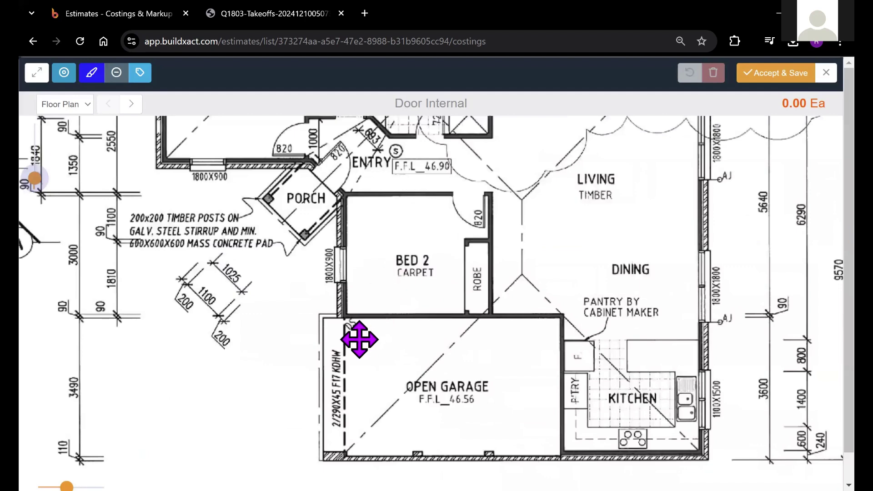
{"action": "left_click", "coordinate": [372, 253]}
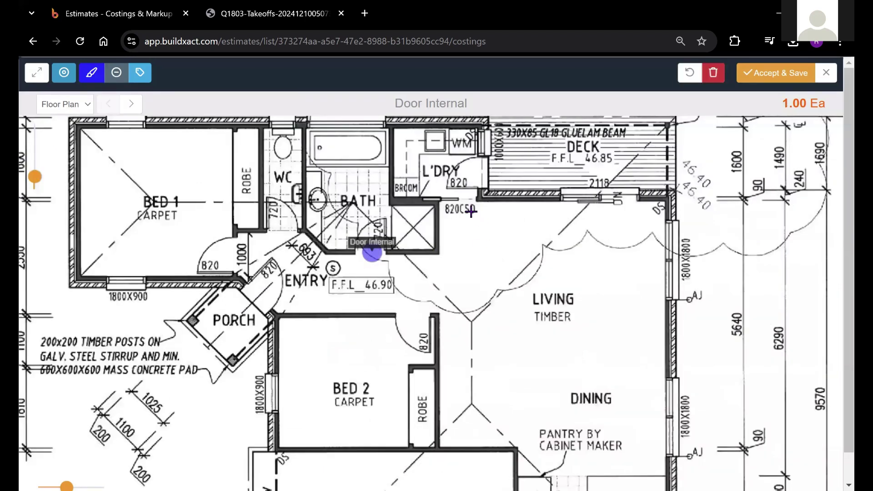
{"action": "left_click", "coordinate": [278, 232]}
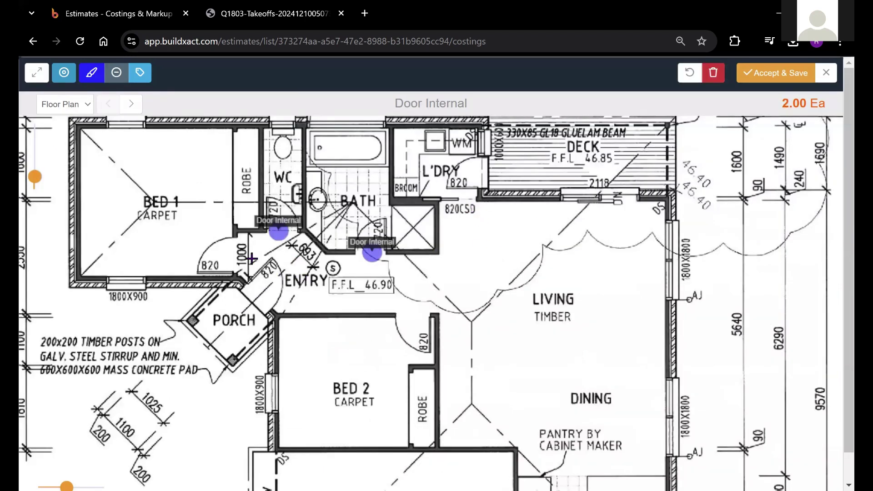
{"action": "left_click", "coordinate": [230, 259]}
{"action": "left_click", "coordinate": [785, 82]}
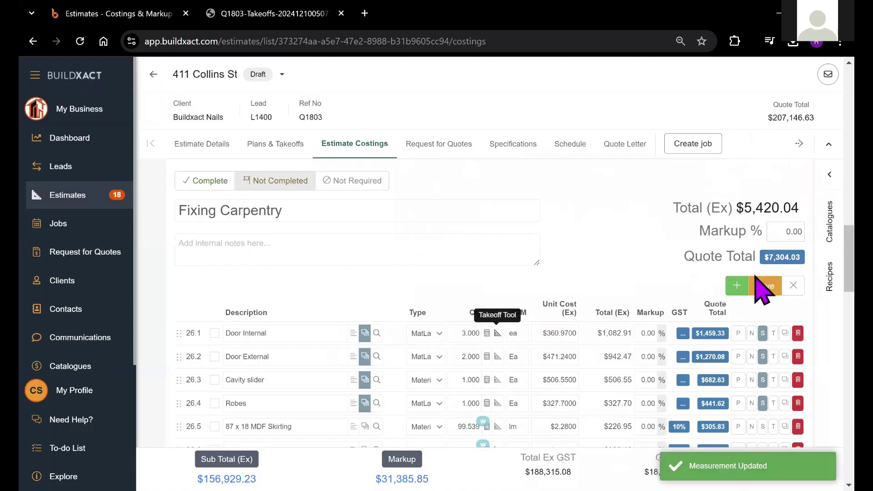